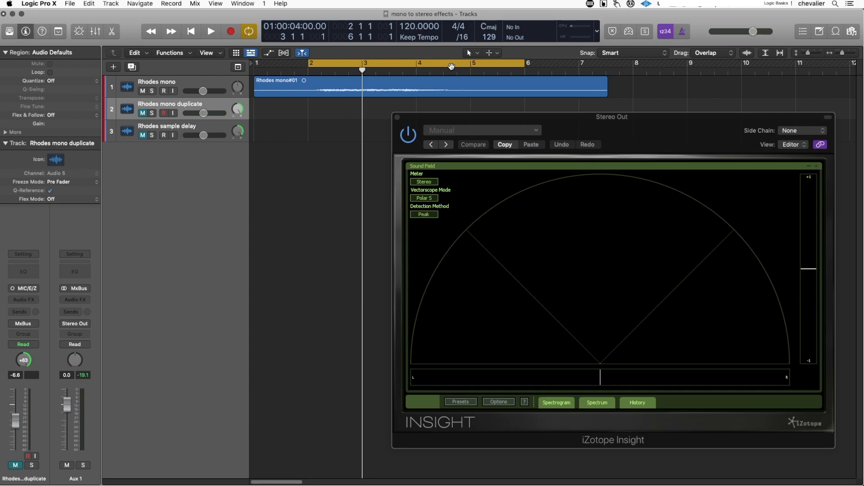
Play the mono Rhodes track and examine its stereo image on the Insight vectorscope, moving the meter window as needed
key(space)
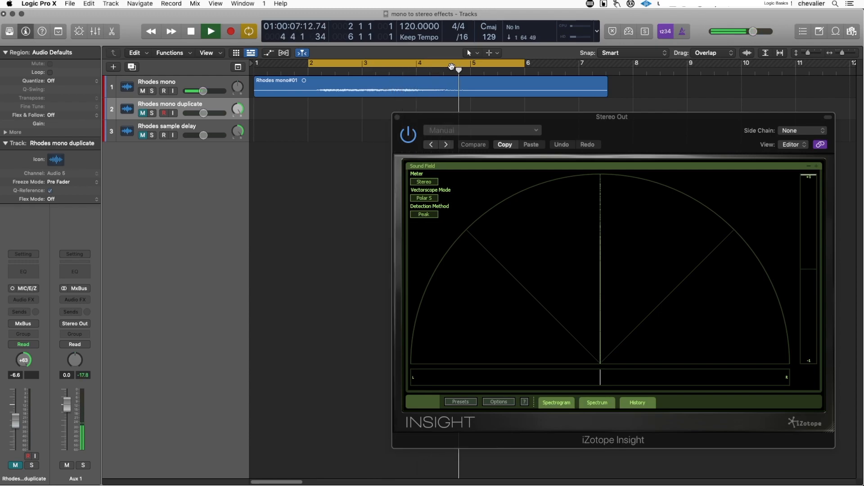
key(space)
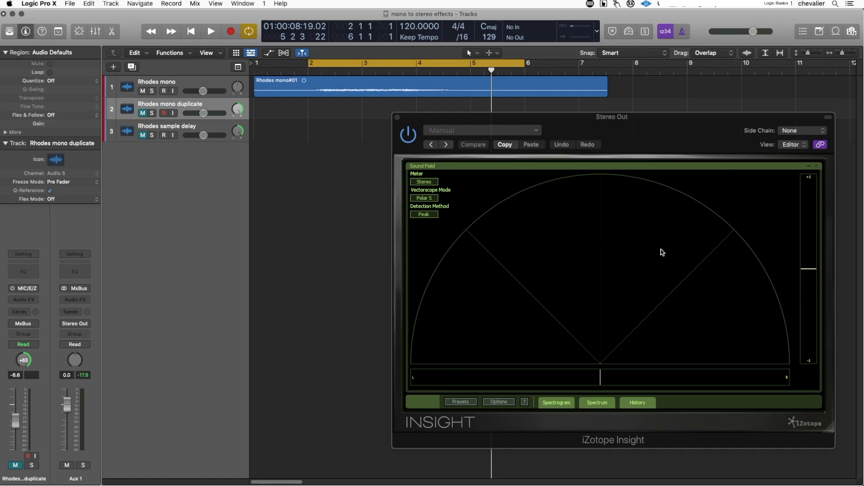
drag(730, 123, 581, 139)
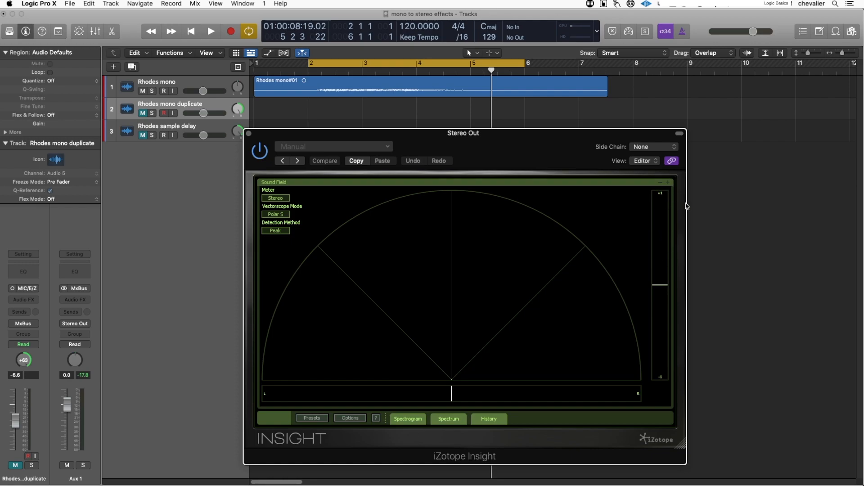
key(space)
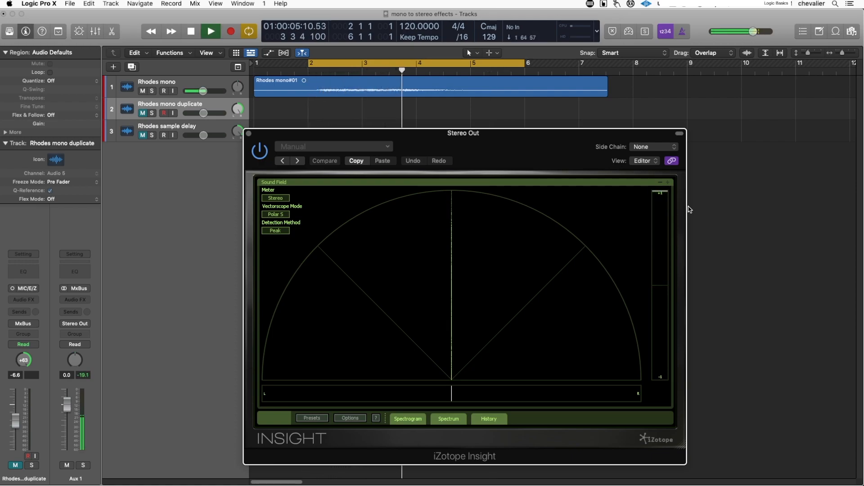
key(space)
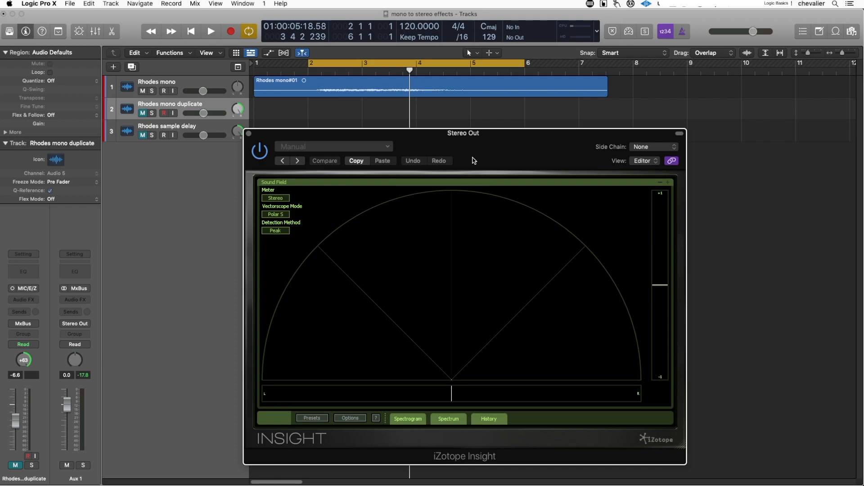
Copy the Rhodes mono region onto the Rhodes mono duplicate track, then unmute that track and play both together
drag(318, 83, 317, 103)
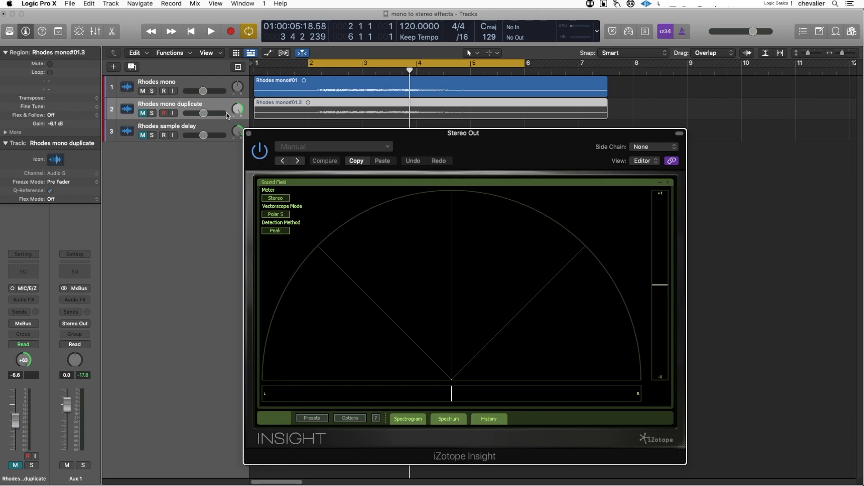
click(143, 113)
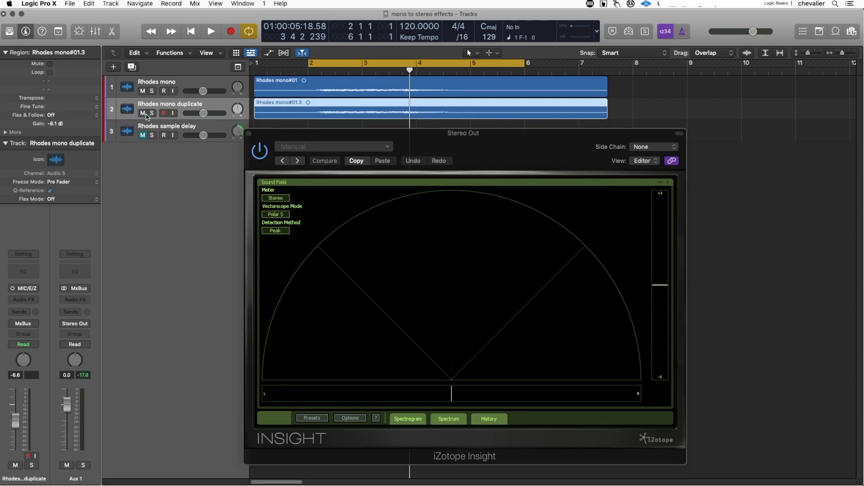
key(space)
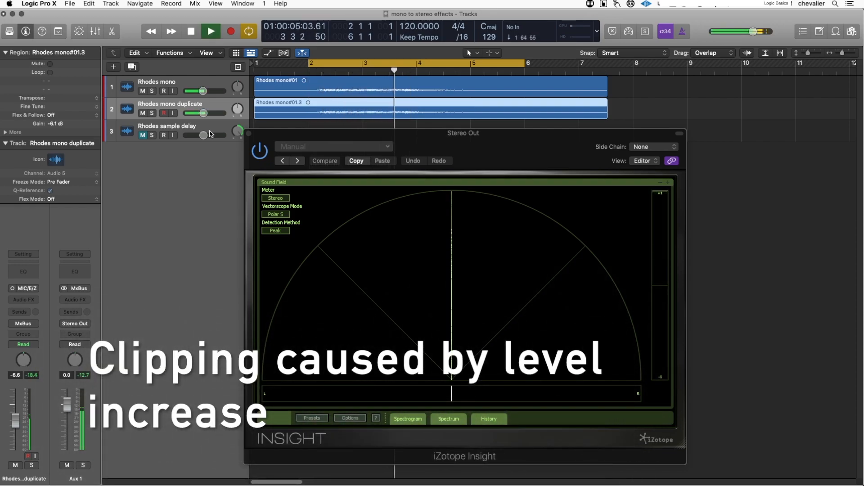
key(space)
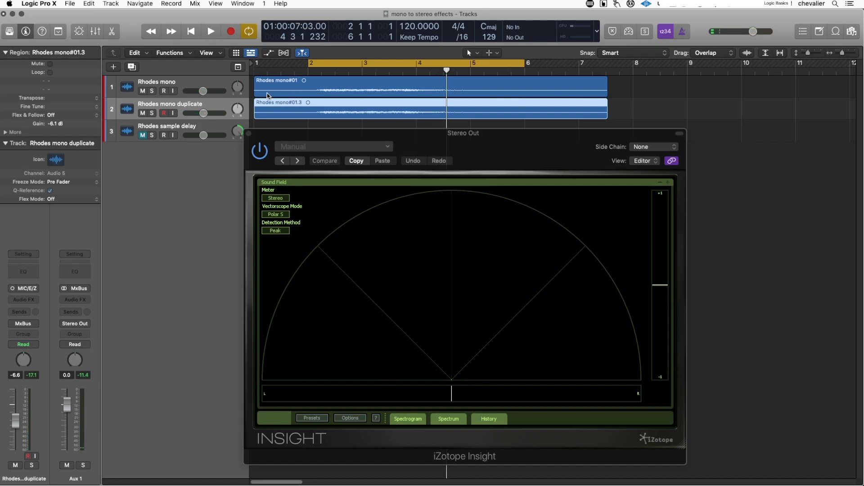
Pan the Rhodes mono duplicate track to about +41 and view the channel settings in the mixer
drag(237, 110, 237, 100)
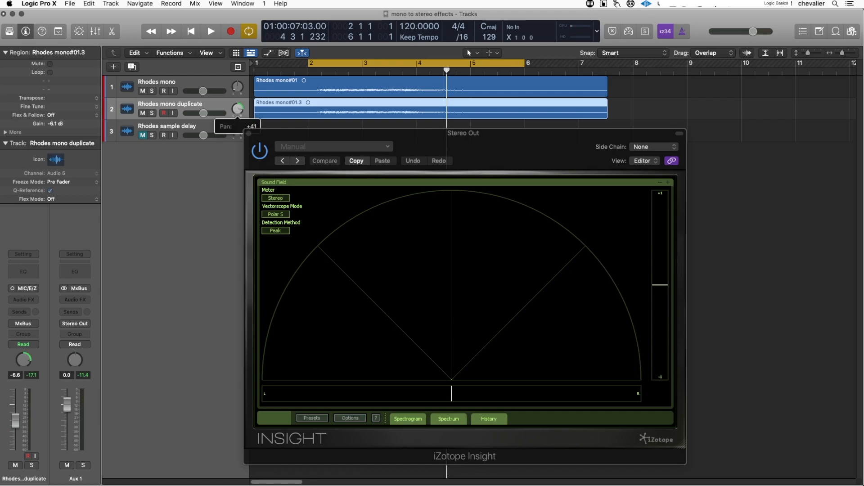
key(super+2)
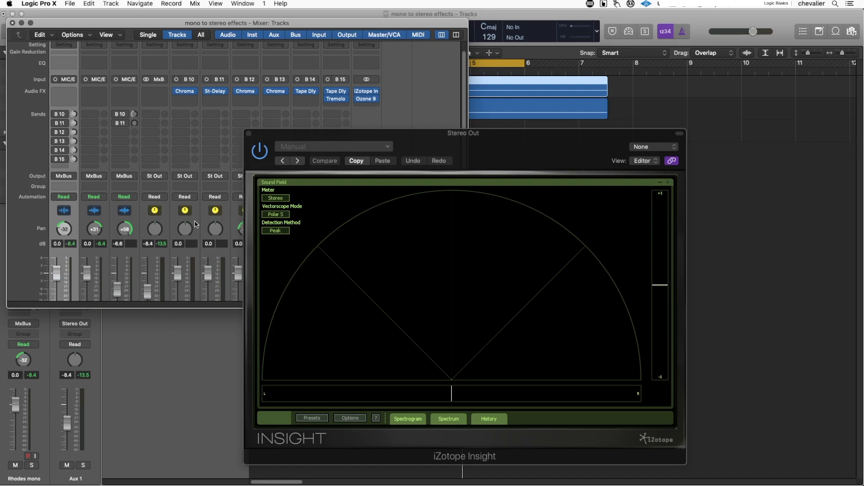
click(648, 92)
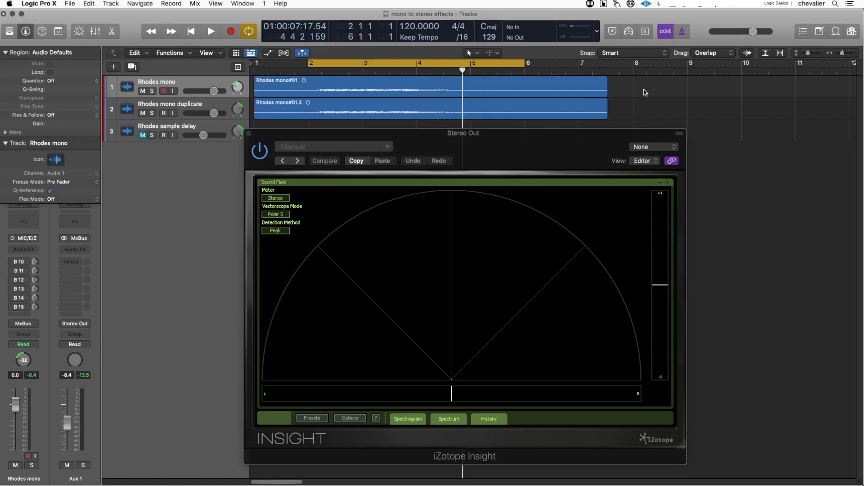
Copy the duplicate track's region onto the Rhodes sample delay track, muting the duplicate track and unmuting the sample delay track
click(270, 107)
drag(269, 117, 266, 123)
click(143, 113)
click(142, 135)
Move the Insight window clear of the tracks and shift the sample delay region slightly later than the original
drag(353, 132, 528, 146)
drag(273, 128, 275, 129)
key(super+Right)
key(super+Right)
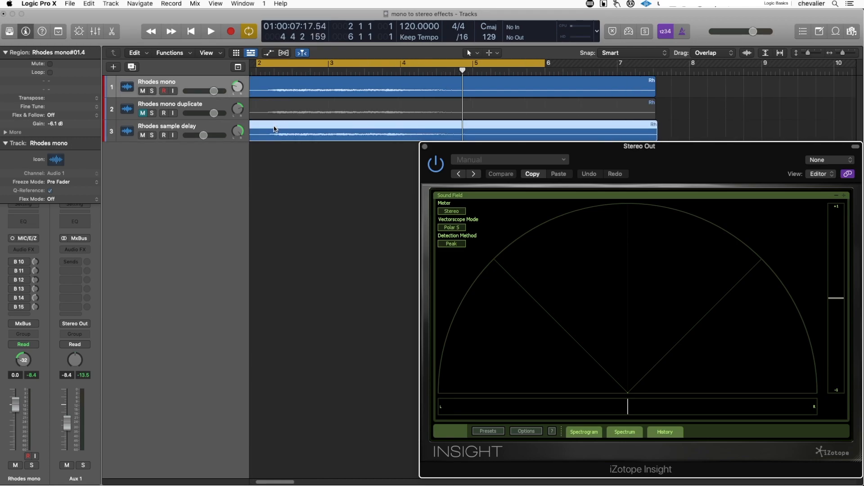
key(Return)
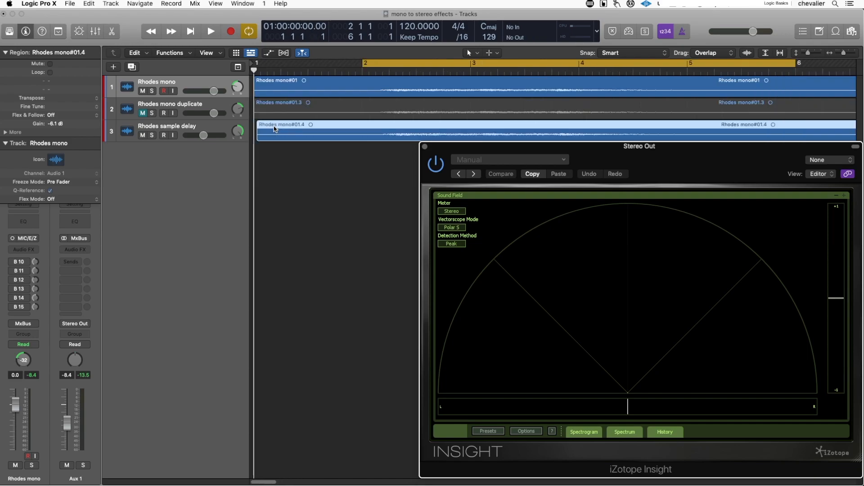
key(super+Left)
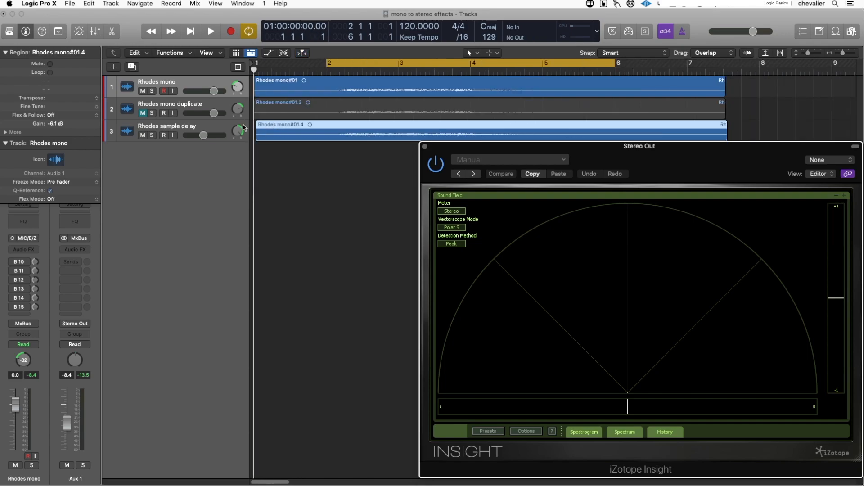
Pan the Rhodes sample delay track to +41 and play it with the original while watching the Insight vectorscope
drag(233, 130, 234, 134)
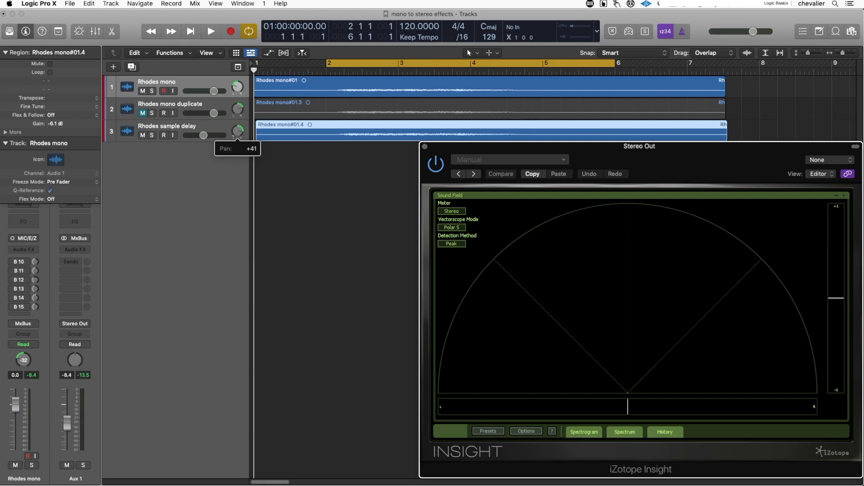
key(space)
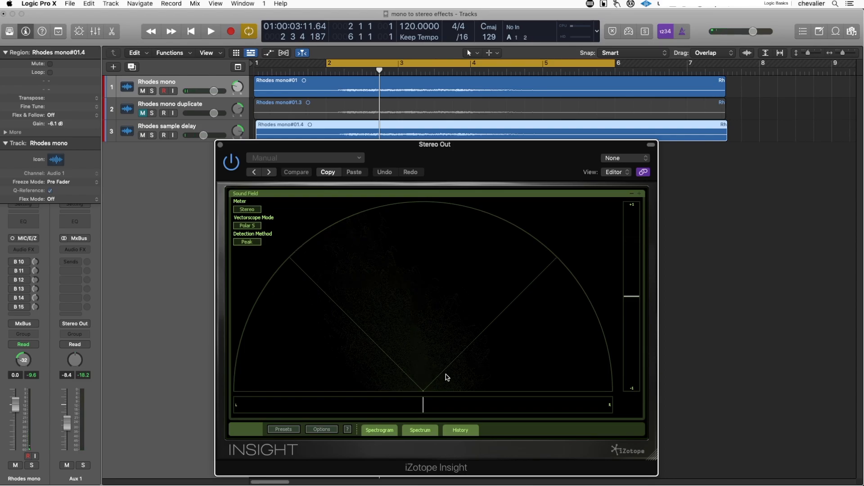
key(space)
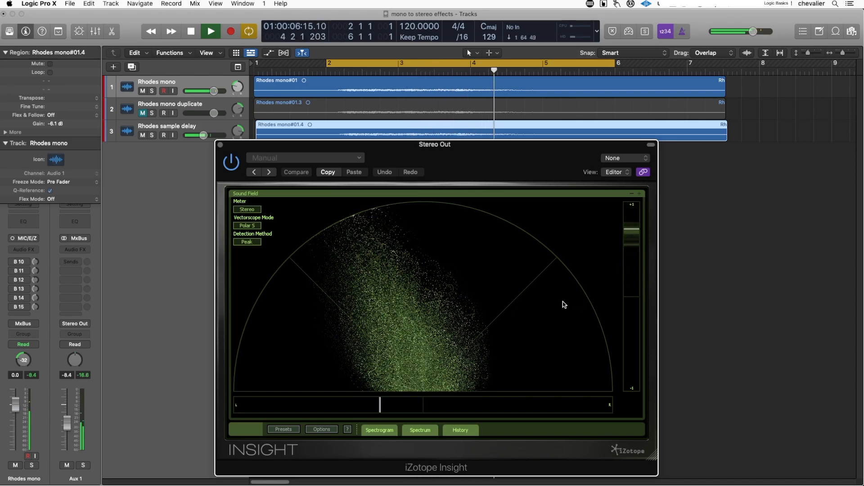
key(space)
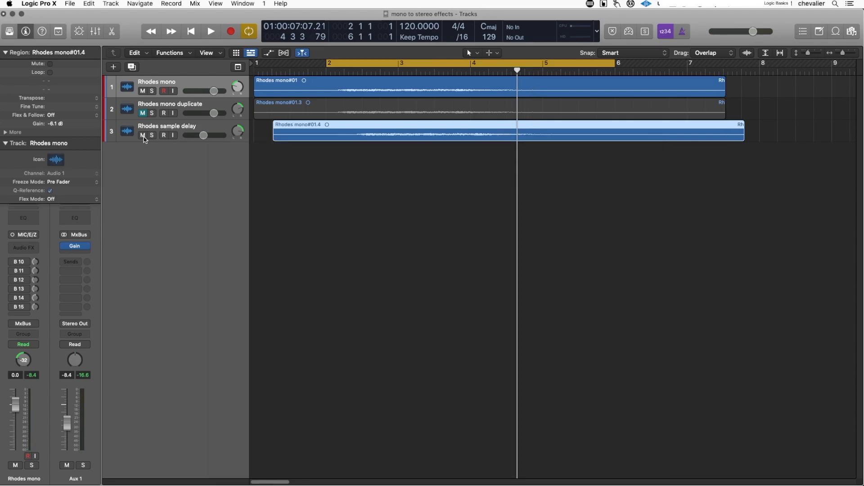
Mute the Rhodes sample delay track and lower the Rhodes mono track's volume to -6.6 dB, checking it in playback
click(142, 135)
click(178, 88)
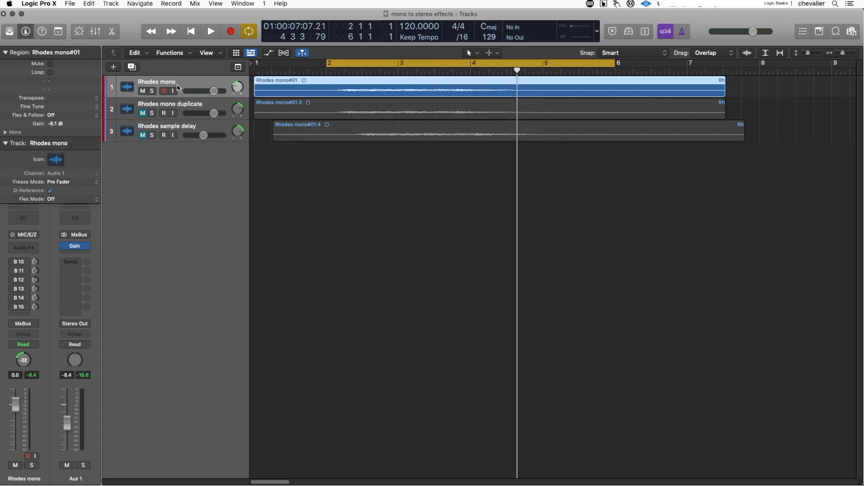
drag(220, 91, 210, 92)
key(space)
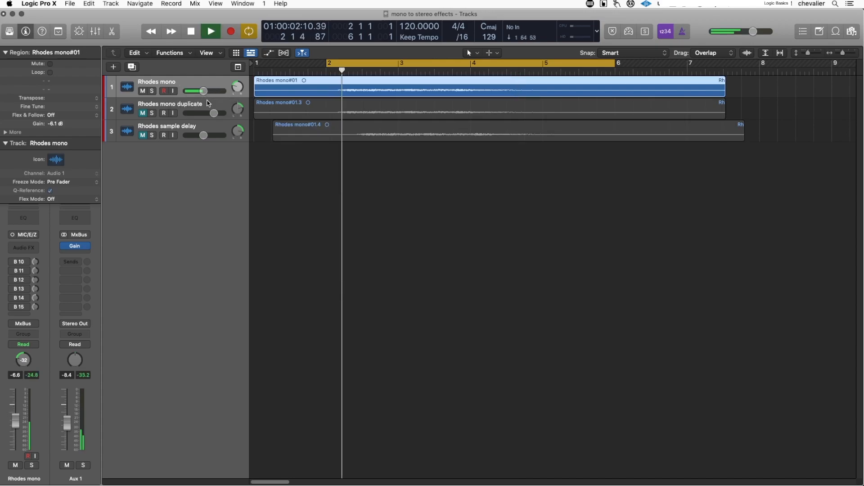
key(space)
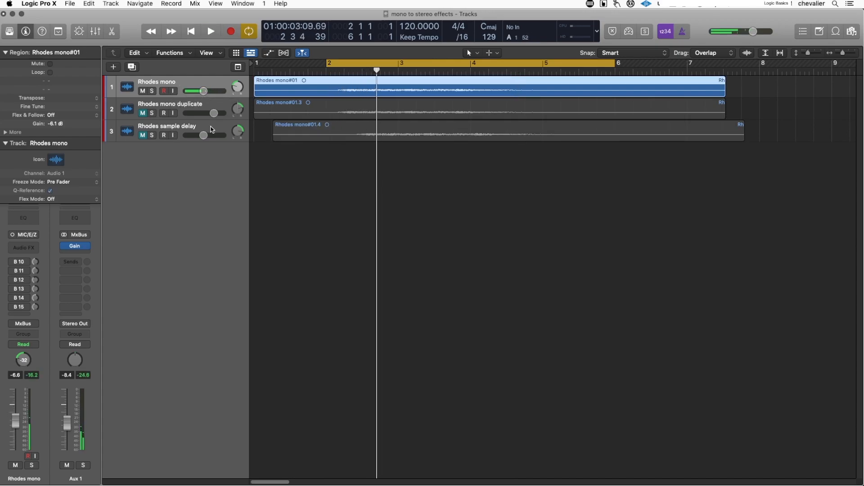
Reset the Rhodes mono track's pan to centre and enable its Bus 10 send to the stereo reverb for playback
alt+click(237, 87)
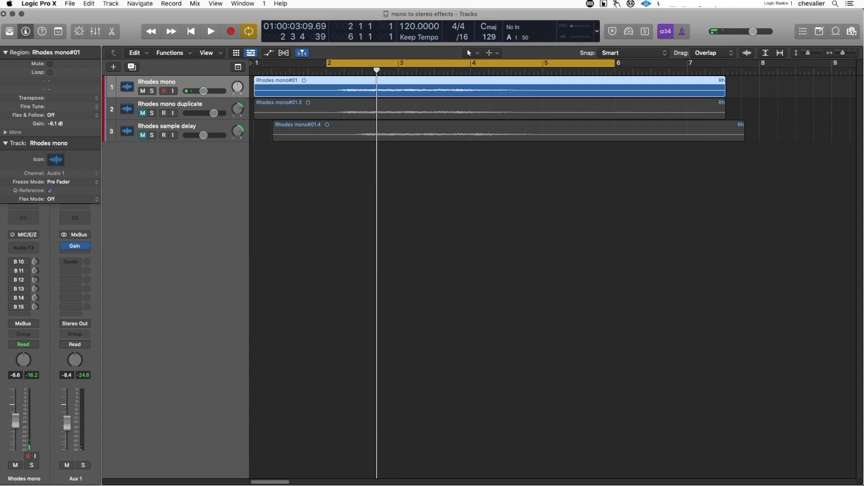
click(11, 262)
click(23, 263)
click(65, 251)
key(space)
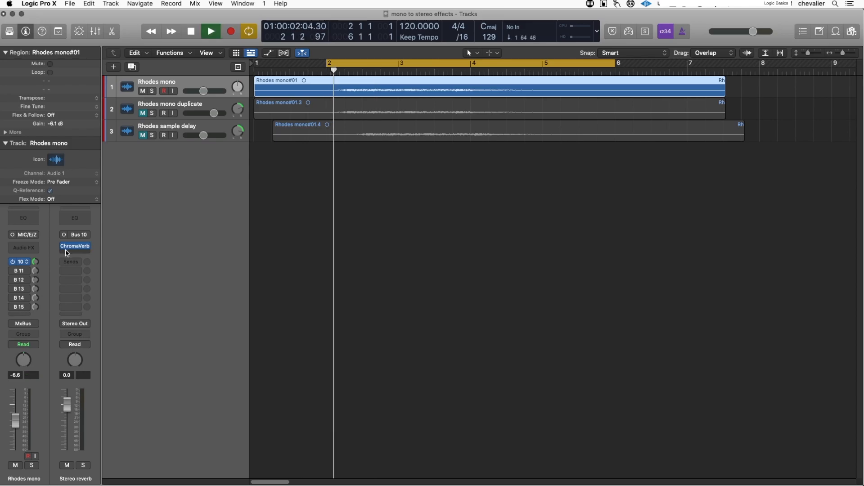
Open the ChromaVerb on the stereo reverb channel and examine the reverb's stereo spread in Insight during playback
click(77, 247)
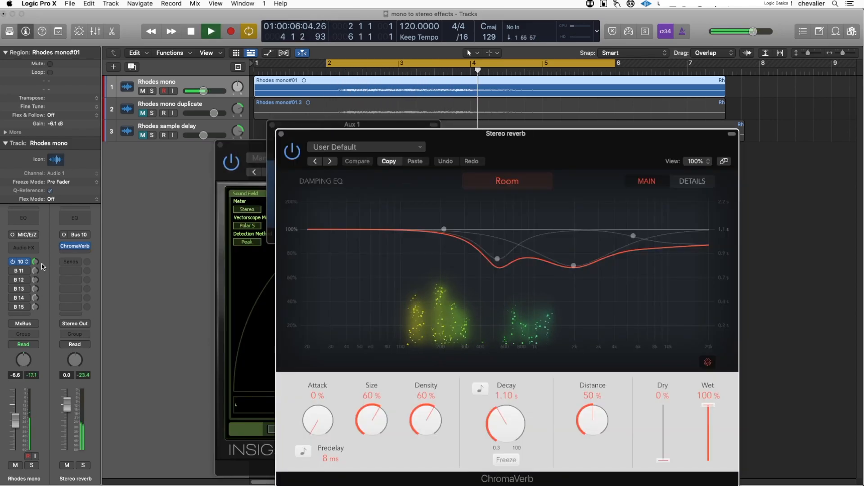
key(space)
key(space)
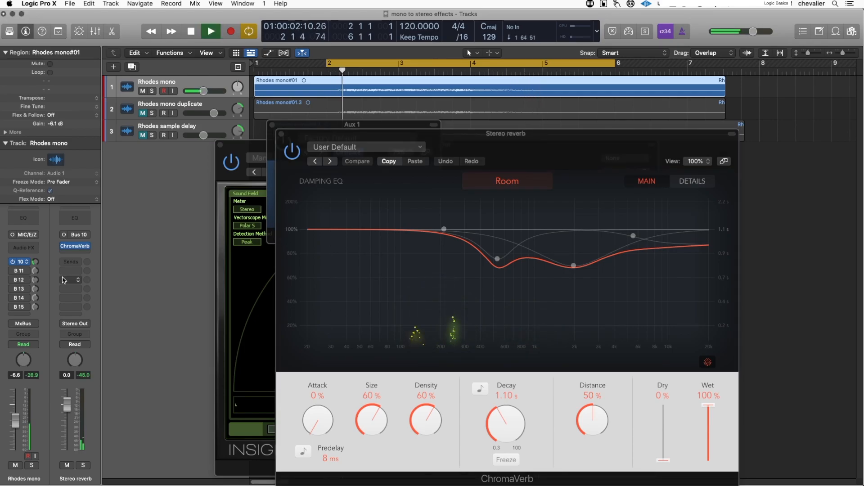
click(259, 191)
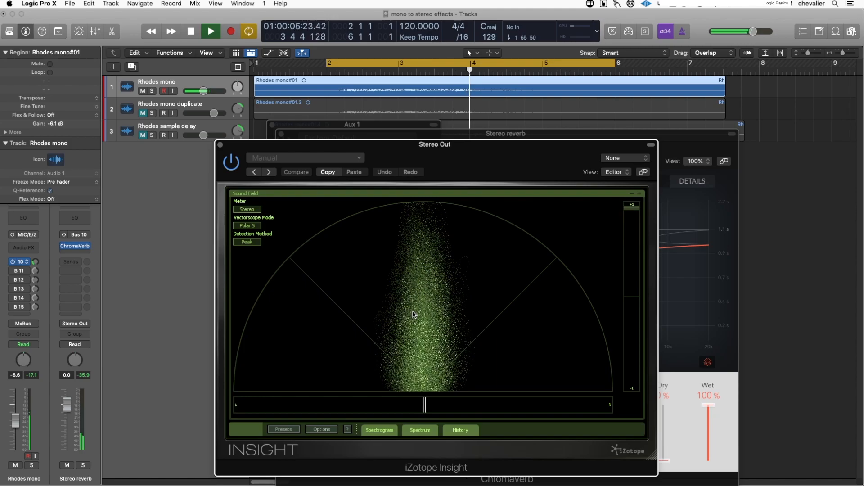
key(space)
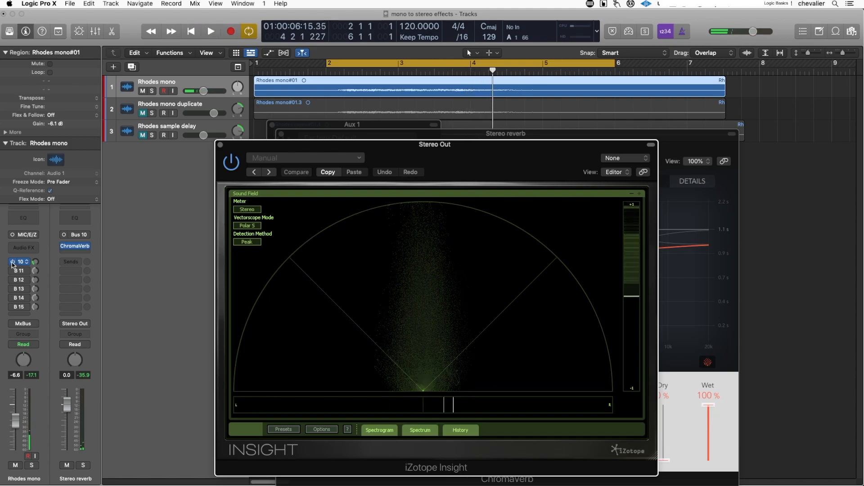
Switch the Rhodes mono track's active send from Bus 10 to the Bus 11 stereo delay and play it
key(space)
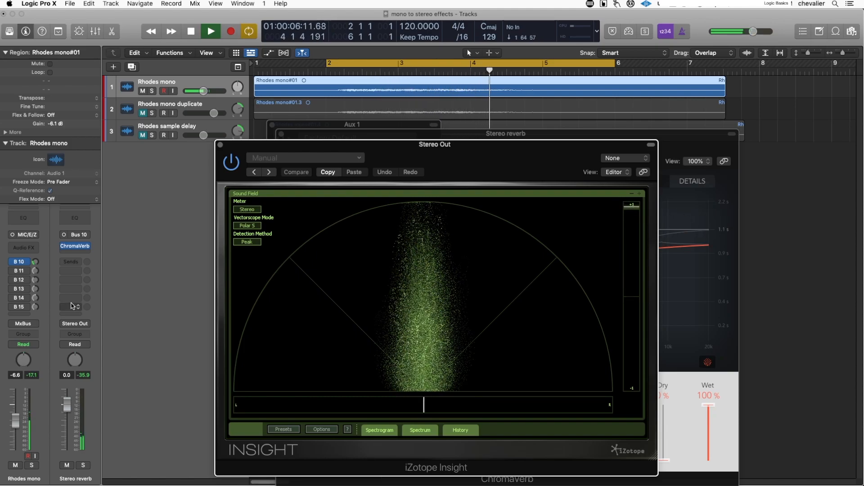
key(space)
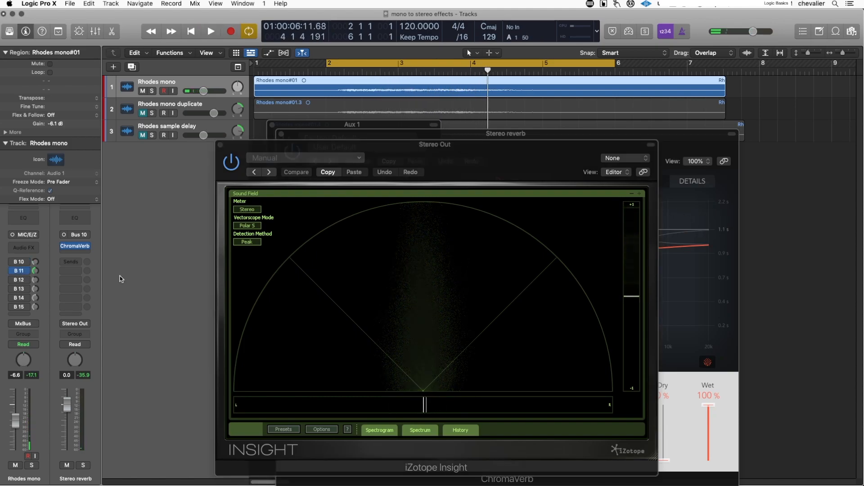
click(36, 270)
key(space)
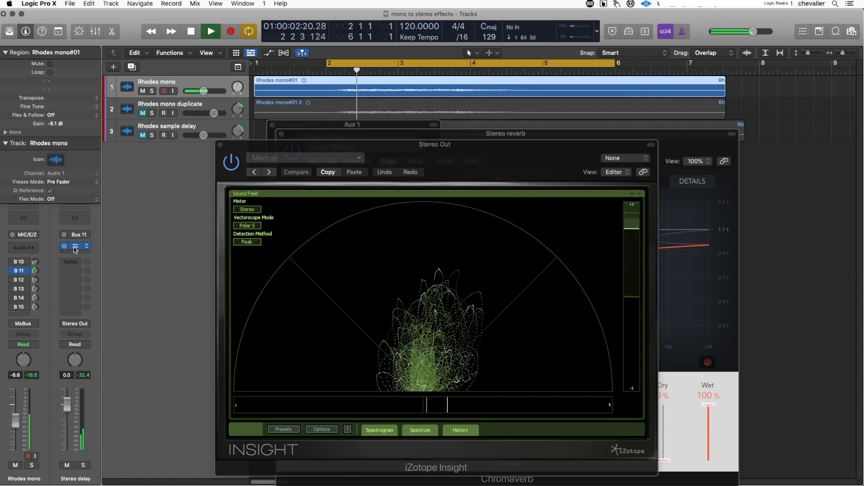
Review the Stereo Delay plug-in settings and examine the delay's stereo spread on the Insight vectorscope during playback
click(75, 247)
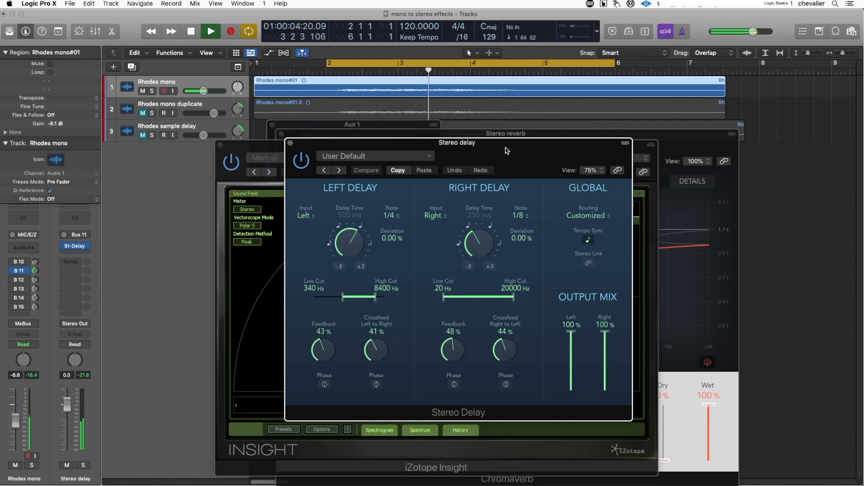
drag(502, 143, 473, 143)
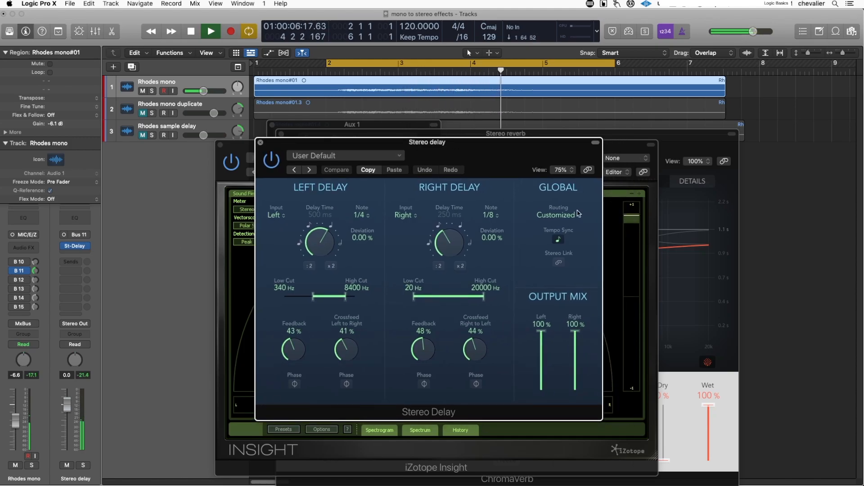
click(628, 213)
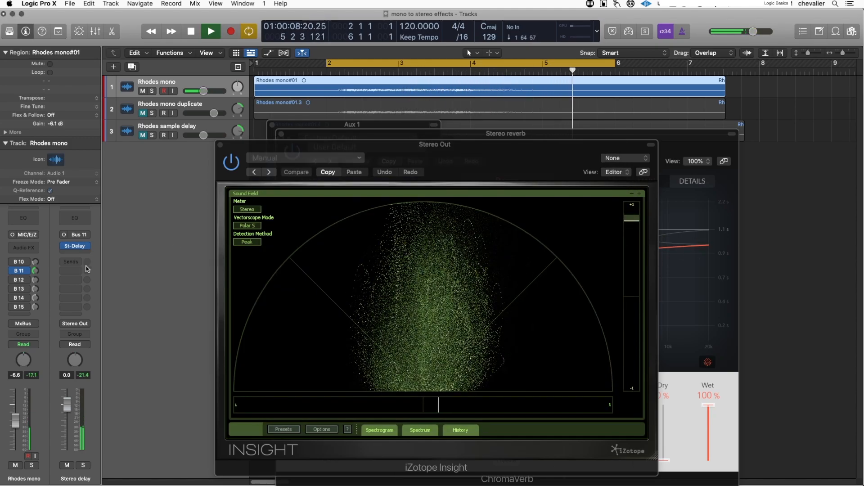
key(space)
mouse_move(65, 251)
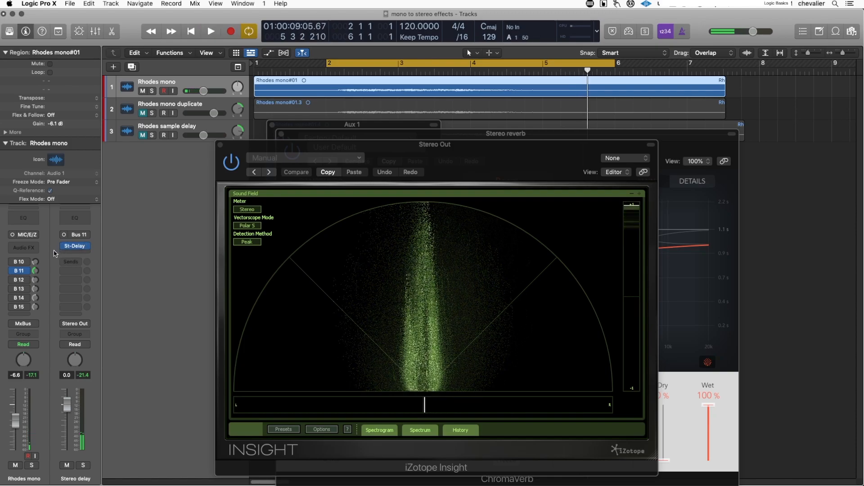
Activate the Rhodes mono track's Bus 12 send to the left mono reverb alongside Bus 11 and play it
click(20, 280)
click(49, 255)
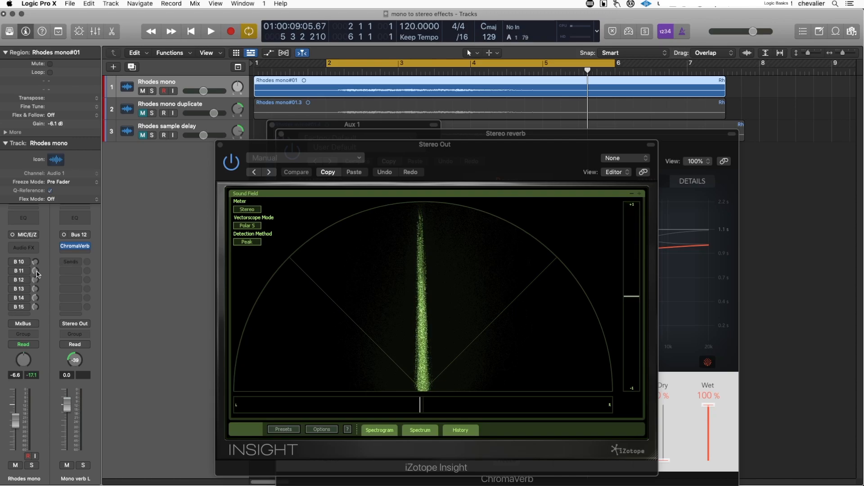
click(20, 271)
click(21, 280)
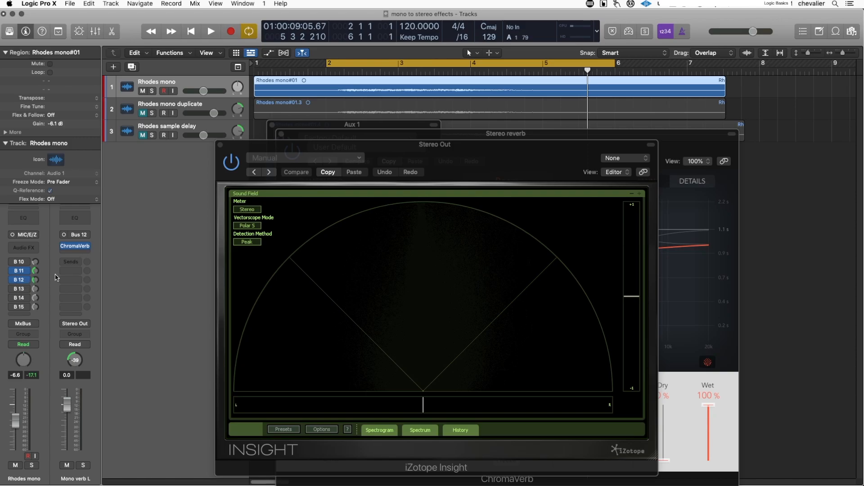
key(space)
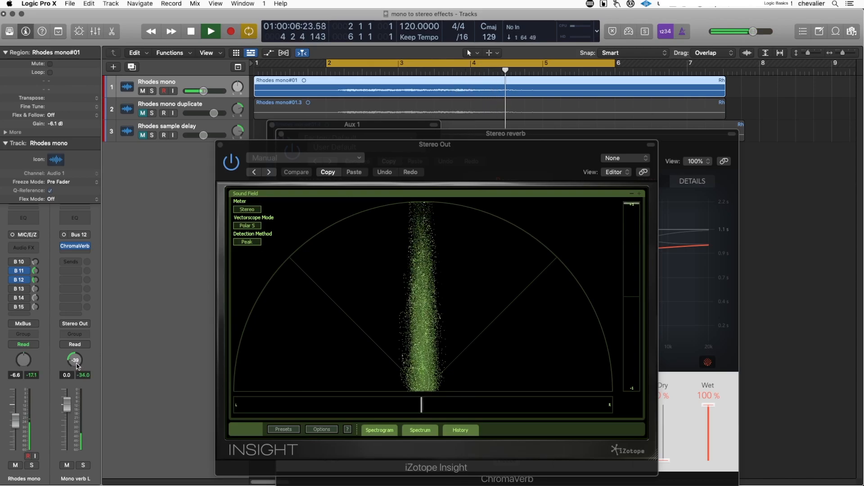
key(space)
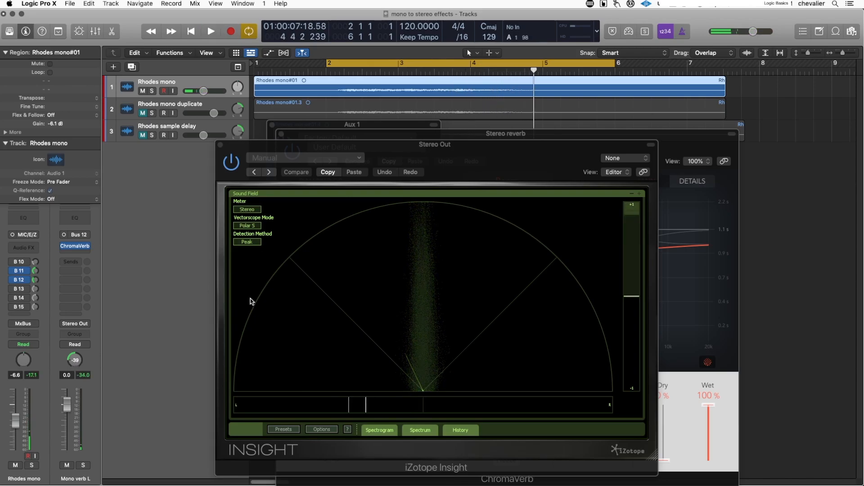
Add the Bus 13 send to the right mono reverb and examine the combined spread in Insight during playback
key(space)
key(space)
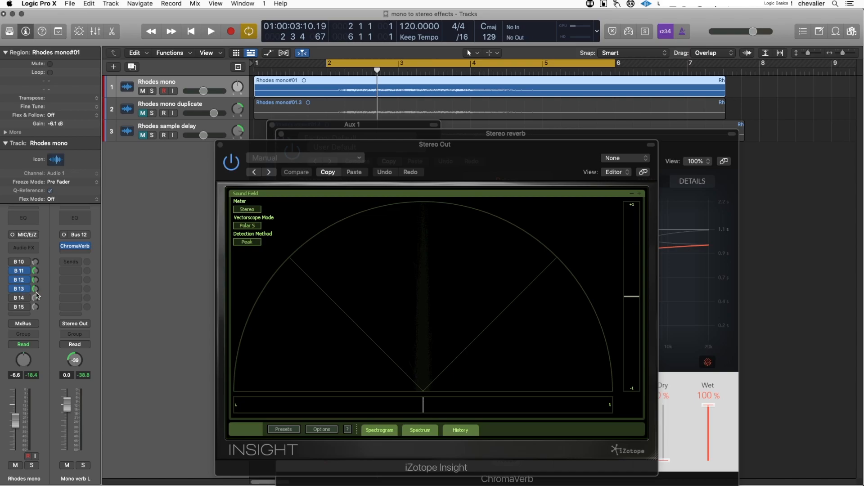
key(space)
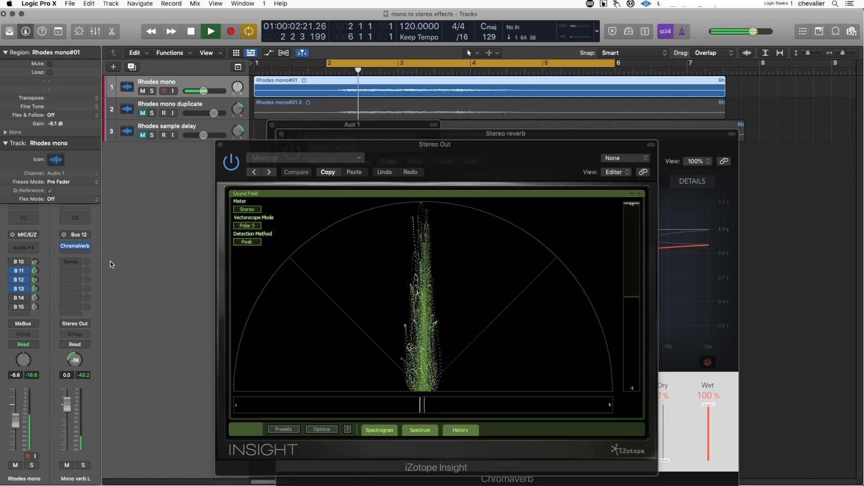
drag(35, 289, 35, 287)
key(space)
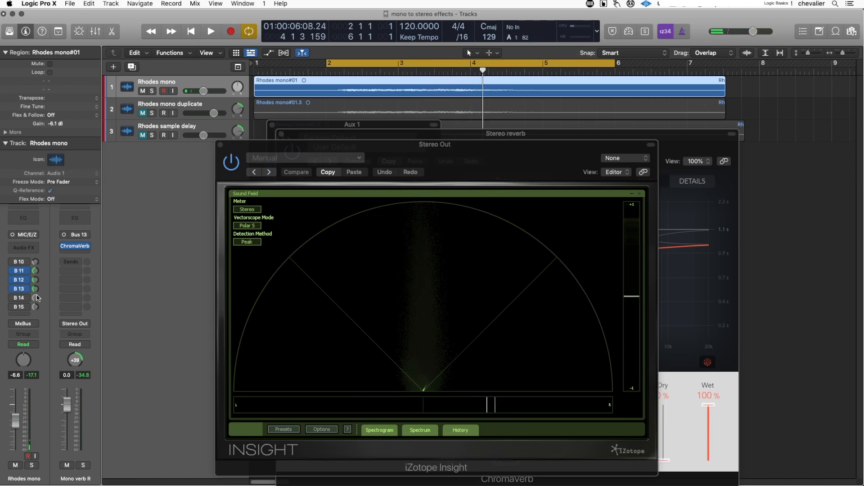
key(space)
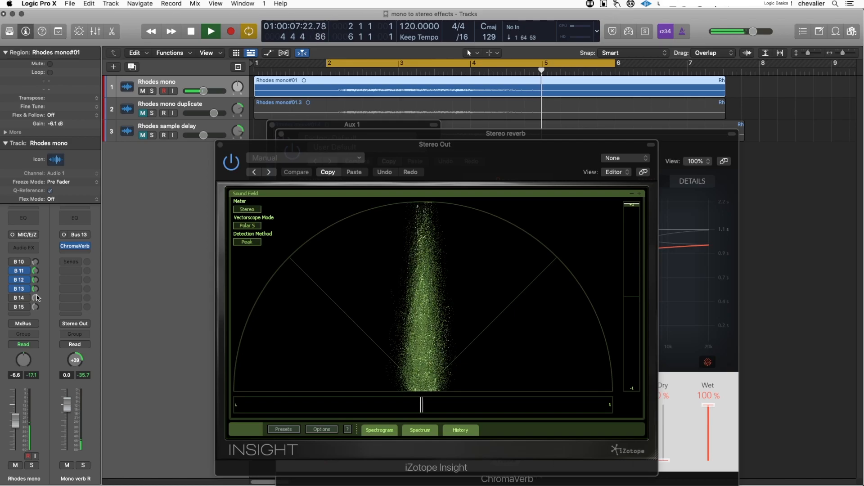
key(space)
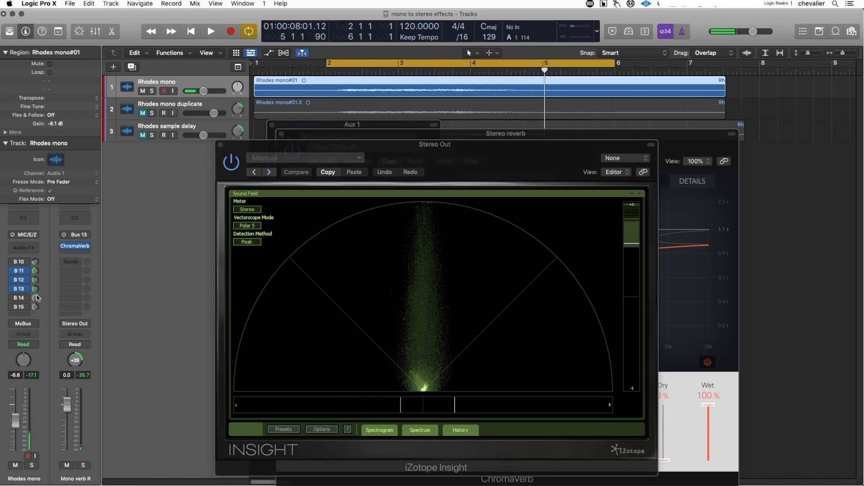
Replace the Rhodes mono track's Bus 12 and Bus 13 sends with the Bus 14 send and play it
click(13, 288)
key(space)
click(12, 280)
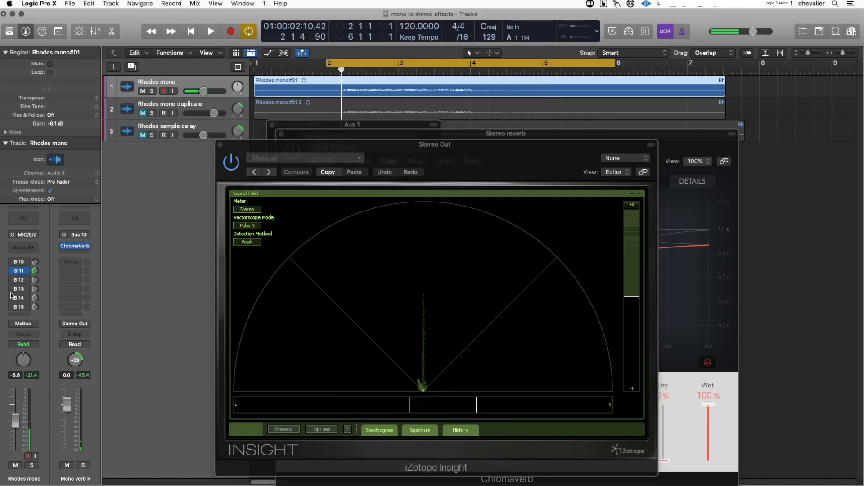
click(12, 299)
key(space)
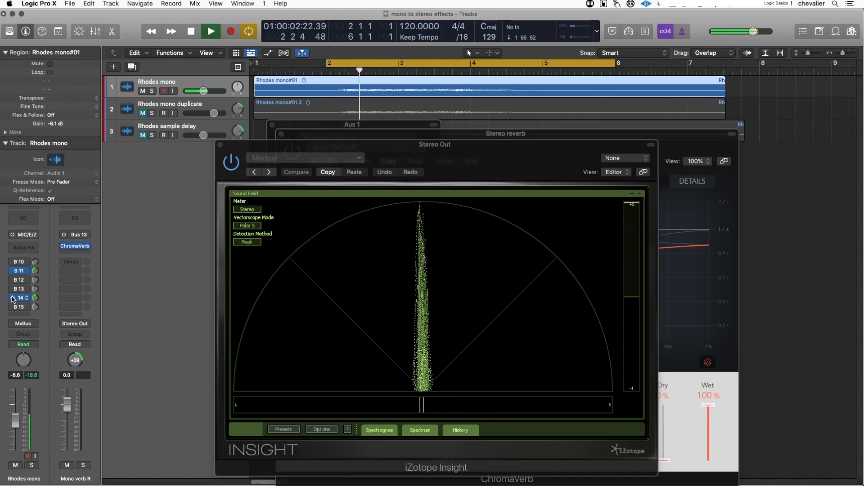
key(space)
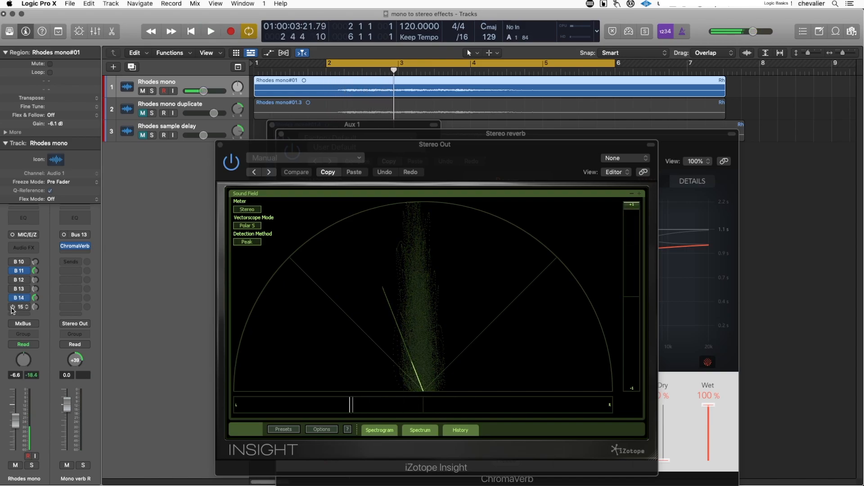
Activate the Bus 15 send to the right mono delay, show its channel strip, and play it together with Bus 14
click(13, 299)
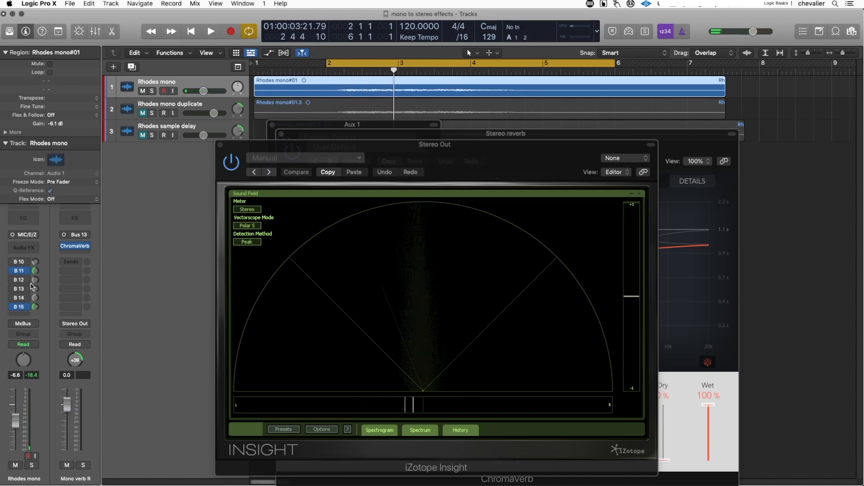
click(30, 307)
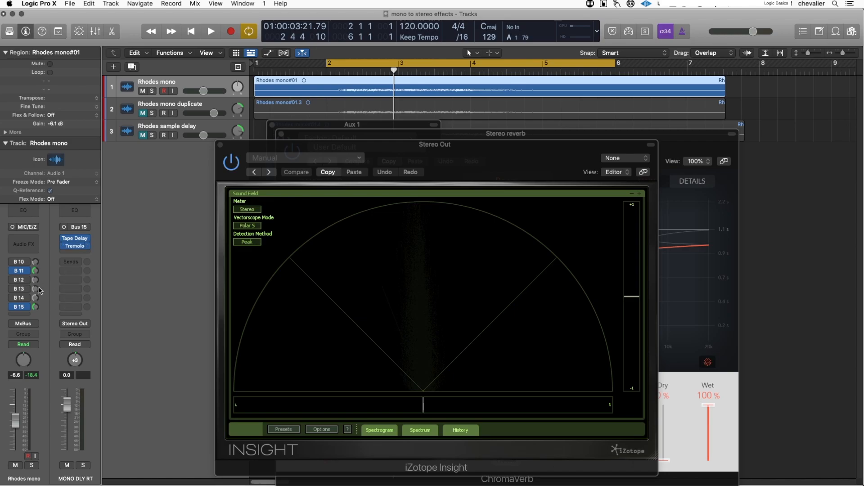
key(space)
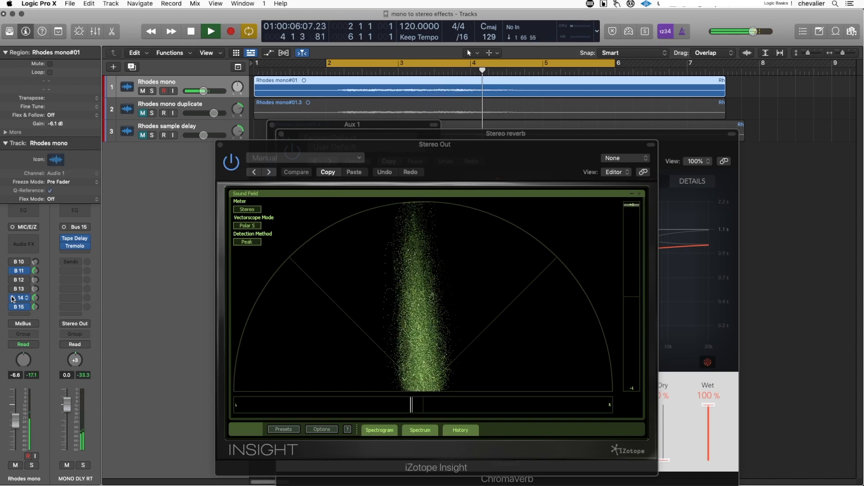
key(space)
Re-enable the Bus 12 and Bus 13 reverb sends and play the track with the Bus 11 to Bus 15 sends combined
click(12, 289)
key(space)
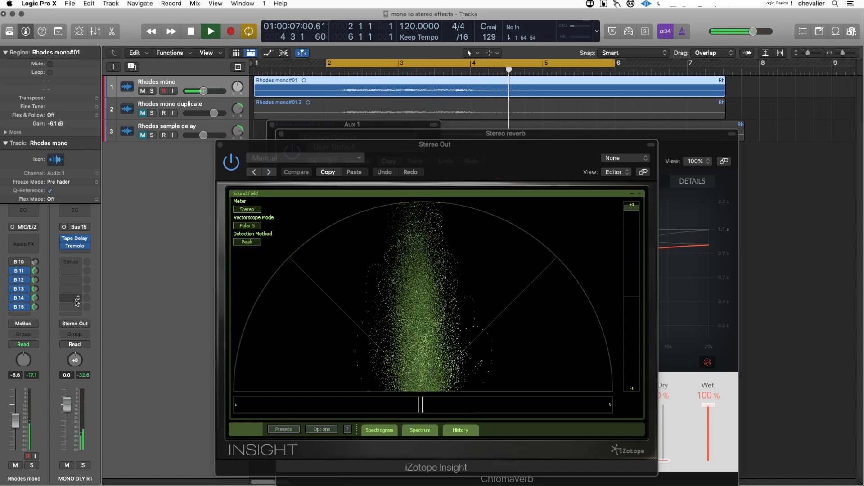
key(space)
key(space)
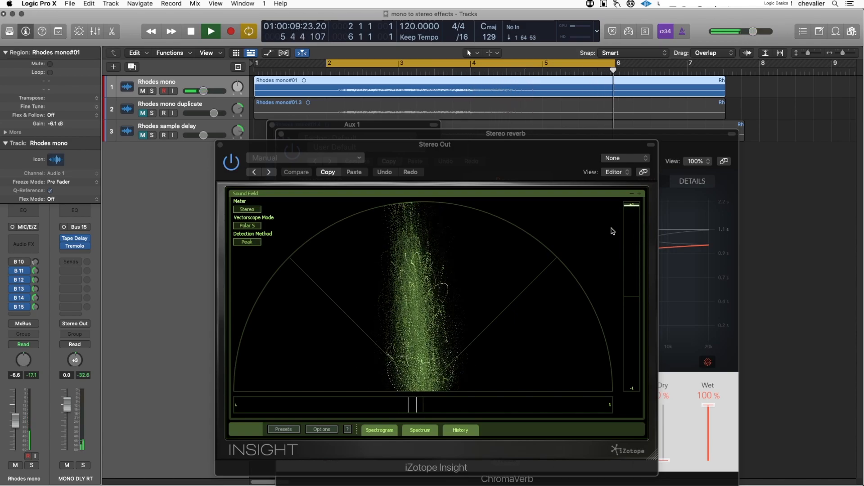
key(space)
Turn off the Rhodes mono track's Bus 11 to Bus 15 sends and compare the sound with the Rhodes sample delay track
drag(16, 306, 13, 273)
click(153, 130)
key(x)
key(space)
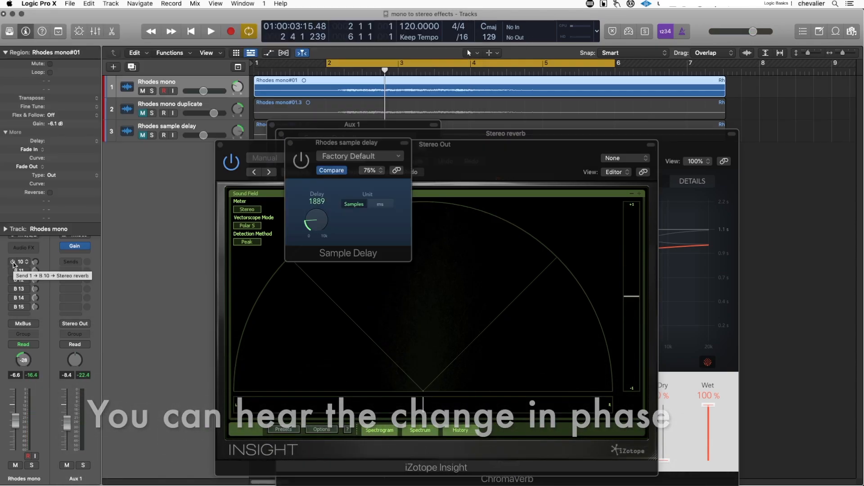
Enable the Rhodes mono track's Bus 12 to Bus 15 sends and set its pan to about +6 during playback
click(13, 298)
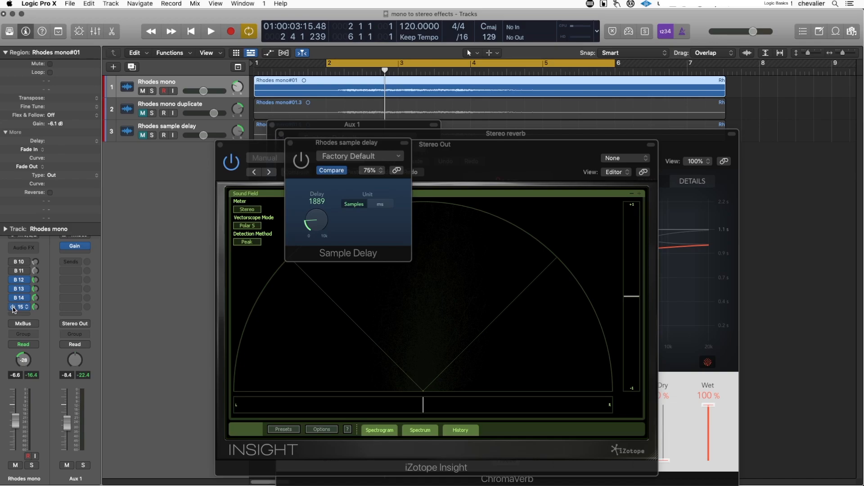
key(space)
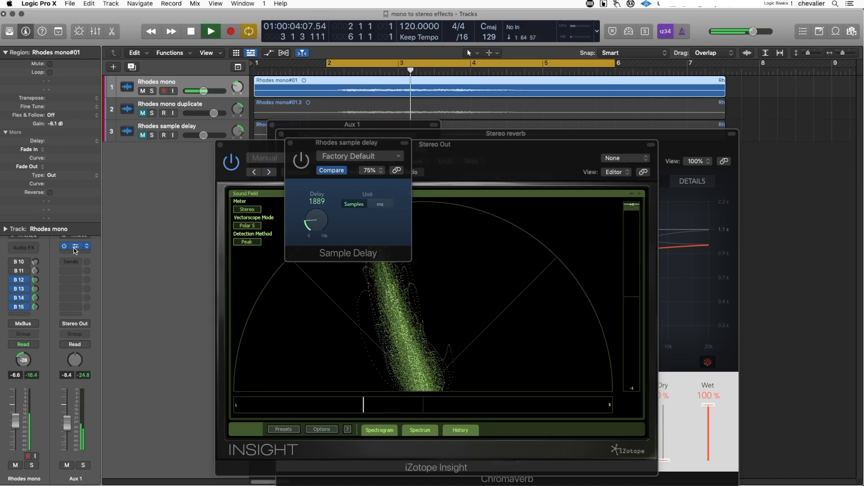
drag(237, 87, 237, 76)
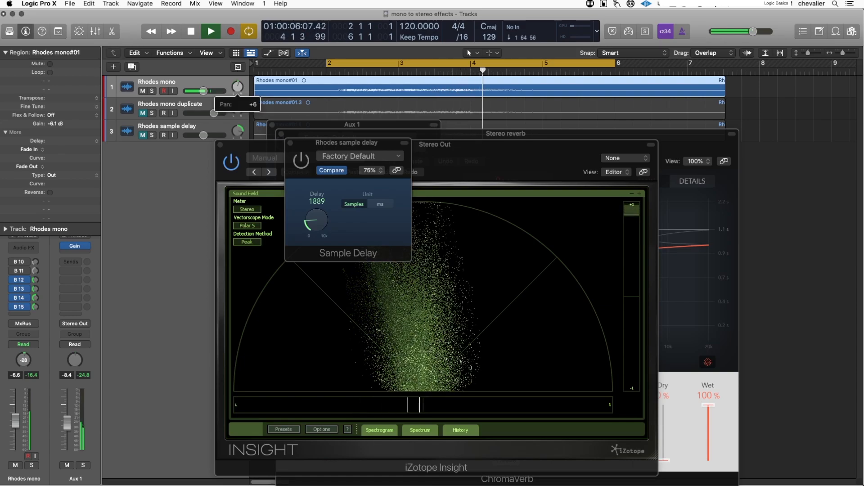